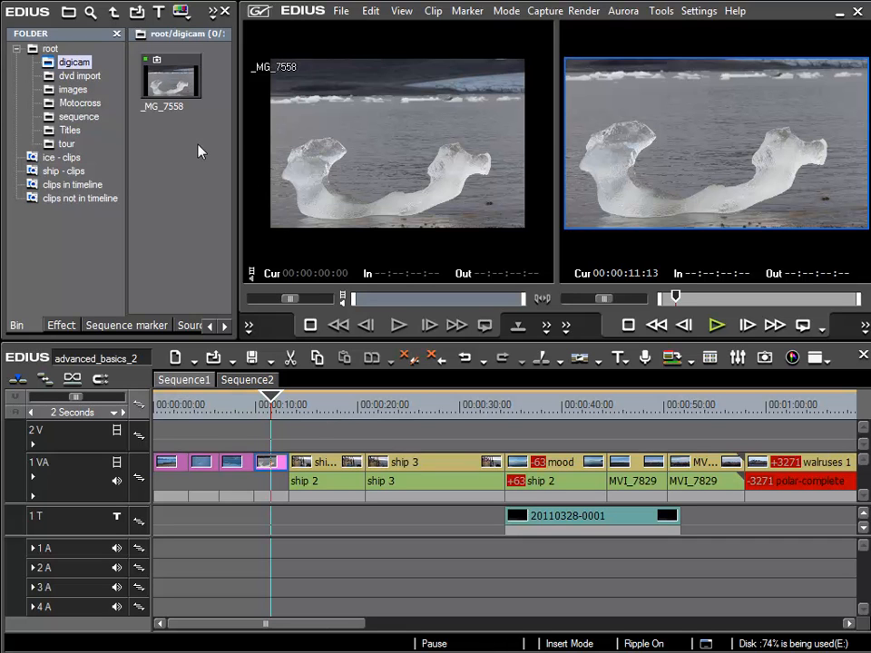
# Check the still image properties of the _MG_7558 clip in the digicam bin folder, including its frame size.
pyautogui.click(162, 88)
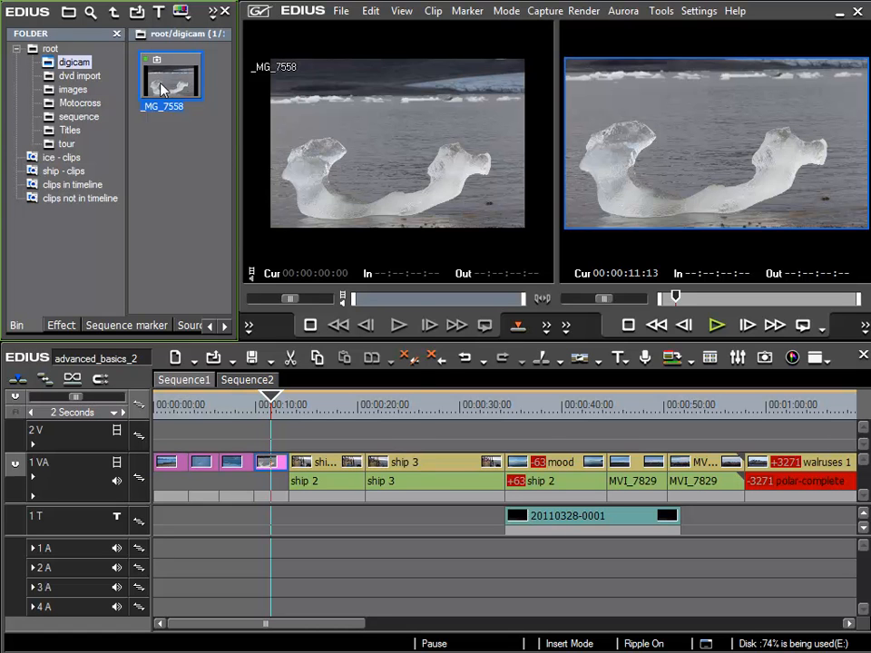
pyautogui.rightClick(163, 88)
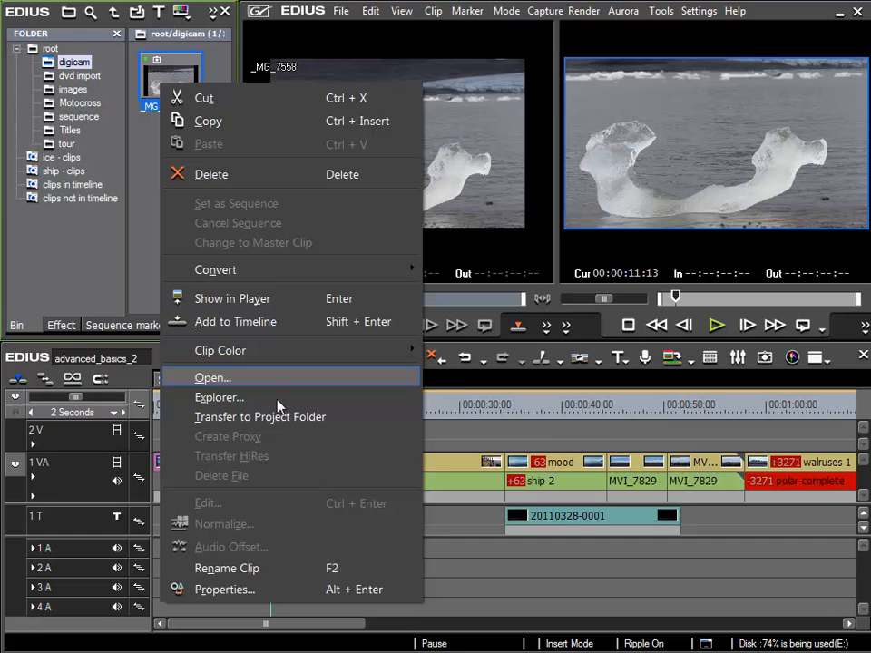
pyautogui.click(255, 595)
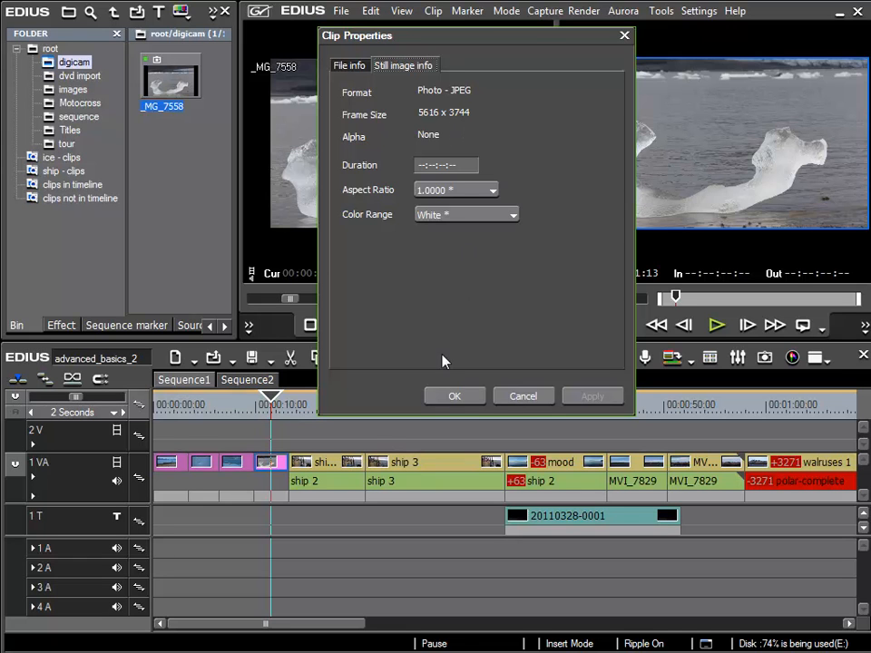
pyautogui.click(453, 396)
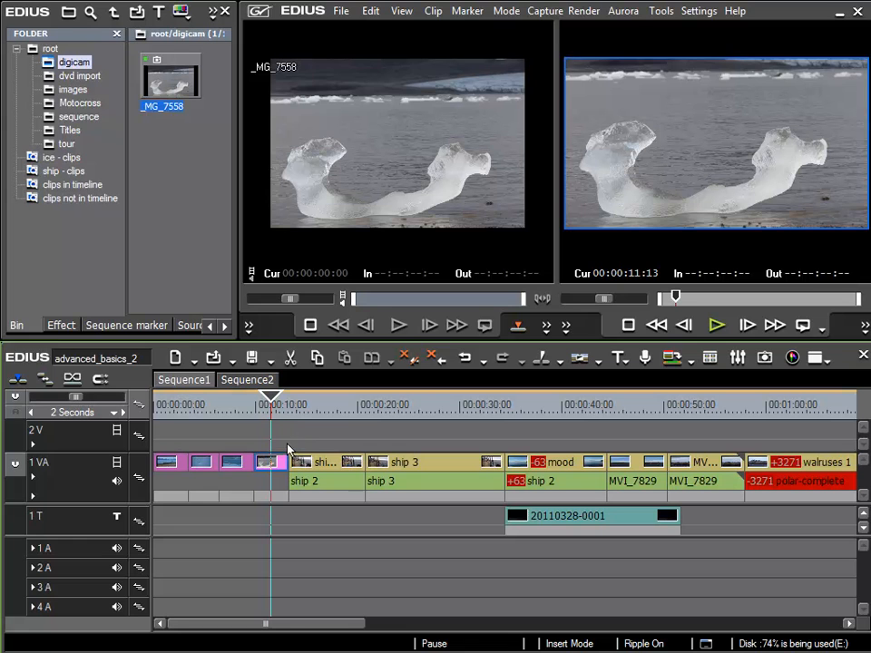
# Try a 100% stretch on the _MG_7558 timeline clip in the Layouter, fit it back to the frame width and apply.
pyautogui.press('F7')
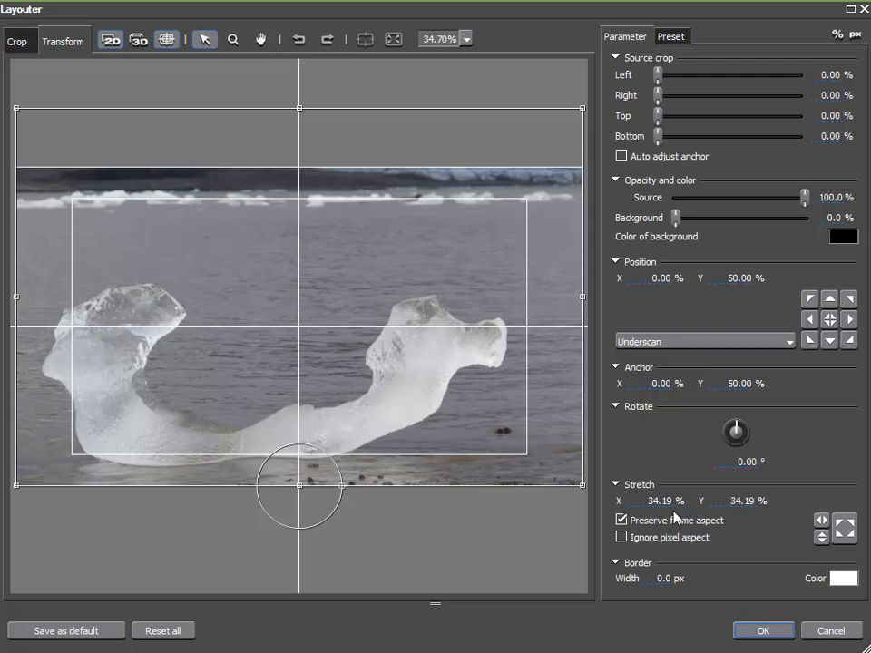
pyautogui.moveTo(673, 510); pyautogui.dragTo(673, 477)
pyautogui.click(654, 502)
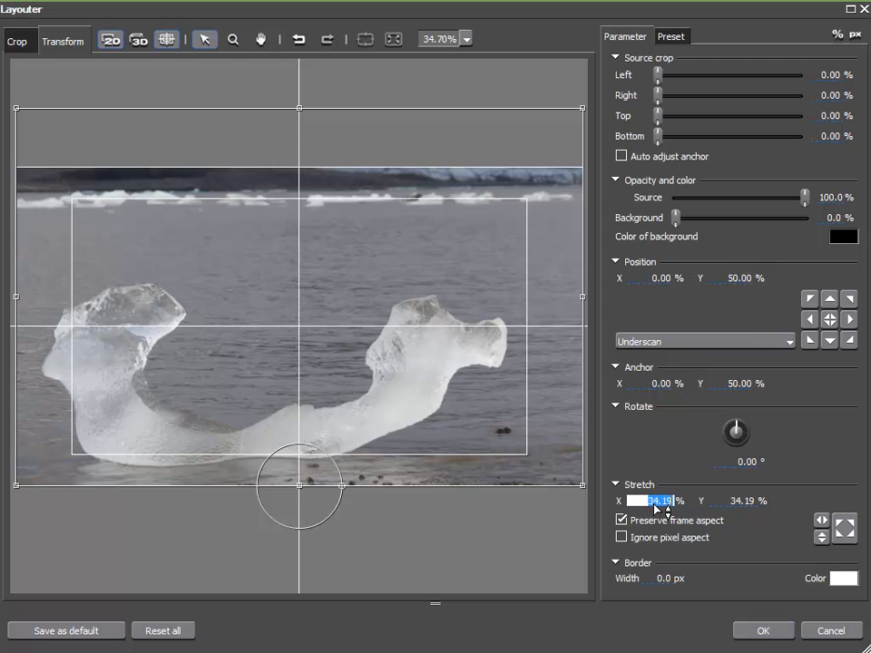
pyautogui.doubleClick(654, 503)
pyautogui.write('100')
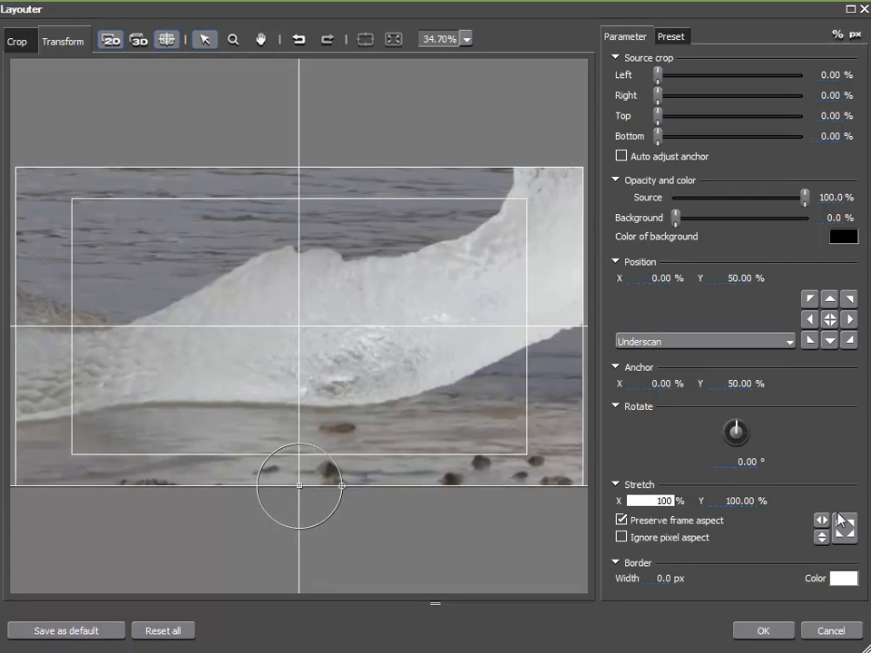
pyautogui.click(822, 521)
pyautogui.click(821, 523)
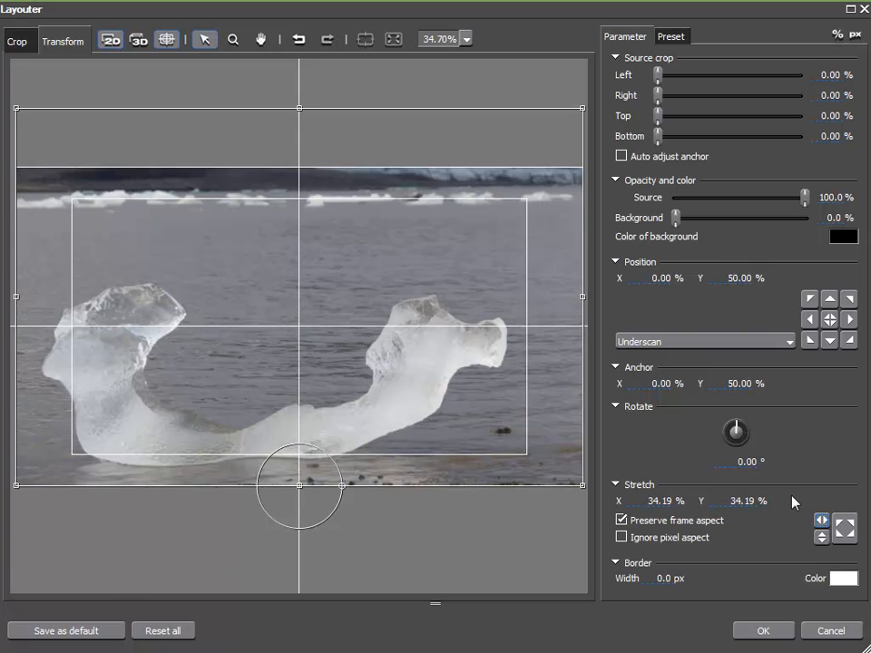
pyautogui.click(763, 630)
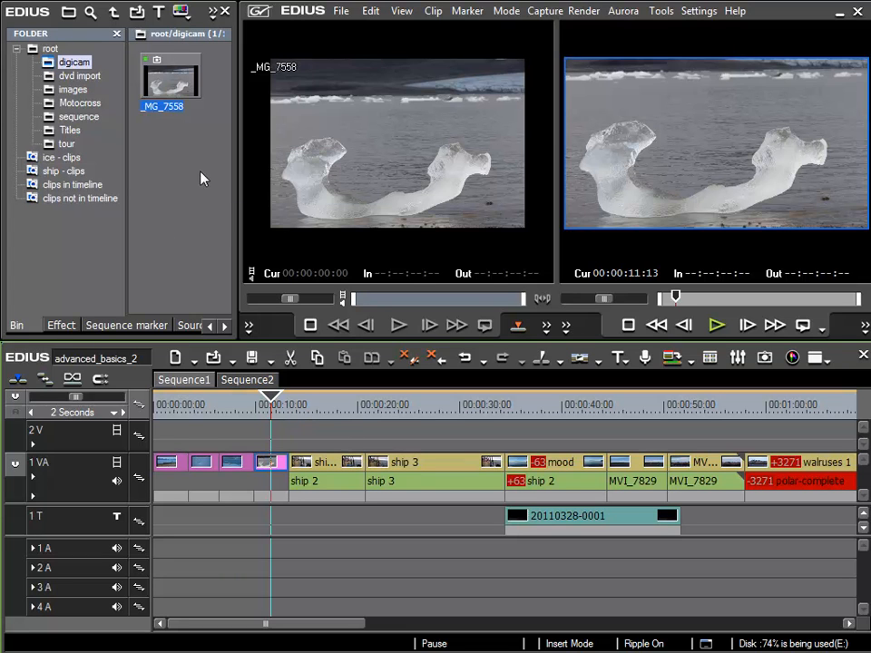
# Reveal the source file of the _MG_7558 bin clip in Explorer and review its folder's contents.
pyautogui.rightClick(167, 60)
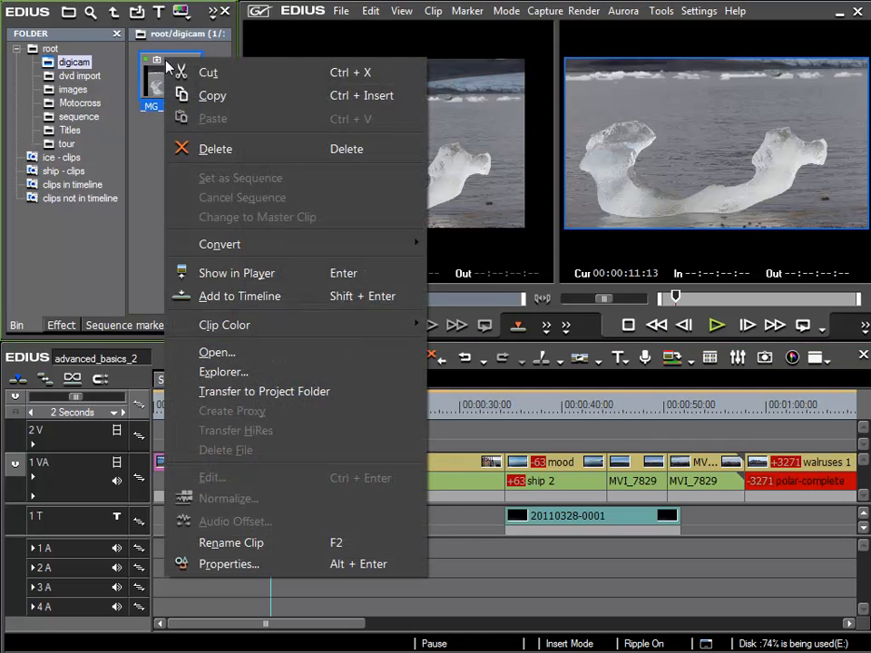
pyautogui.click(227, 381)
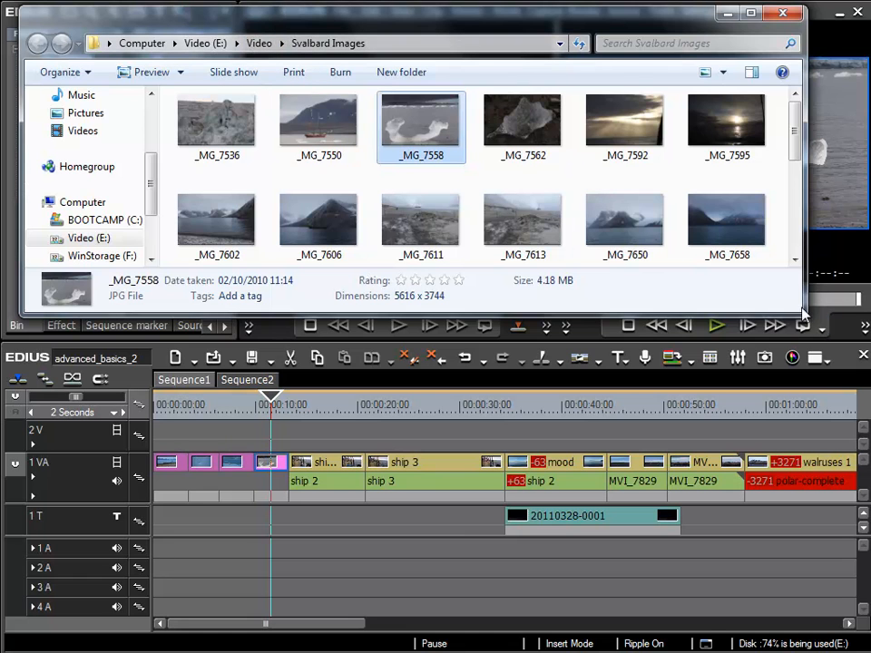
pyautogui.moveTo(790, 312); pyautogui.dragTo(800, 466)
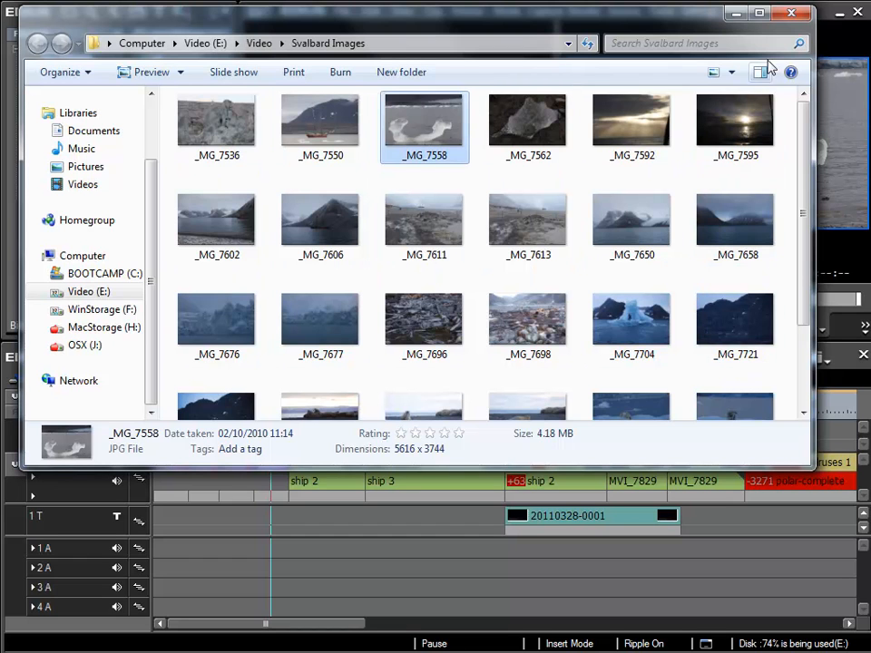
pyautogui.click(791, 13)
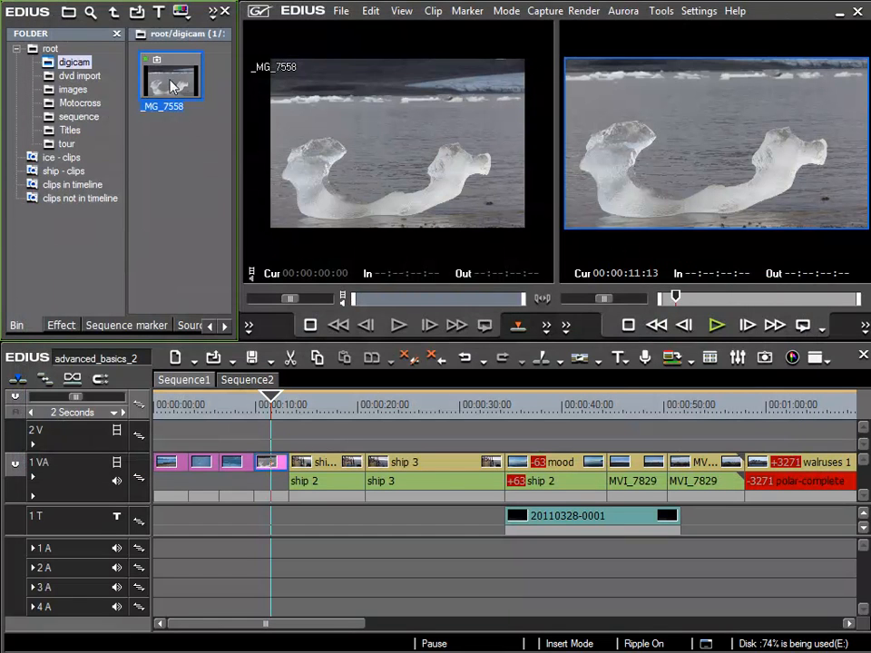
# Transfer the _MG_7558 bin clip to the project folder.
pyautogui.moveTo(178, 91)
pyautogui.rightClick(162, 83)
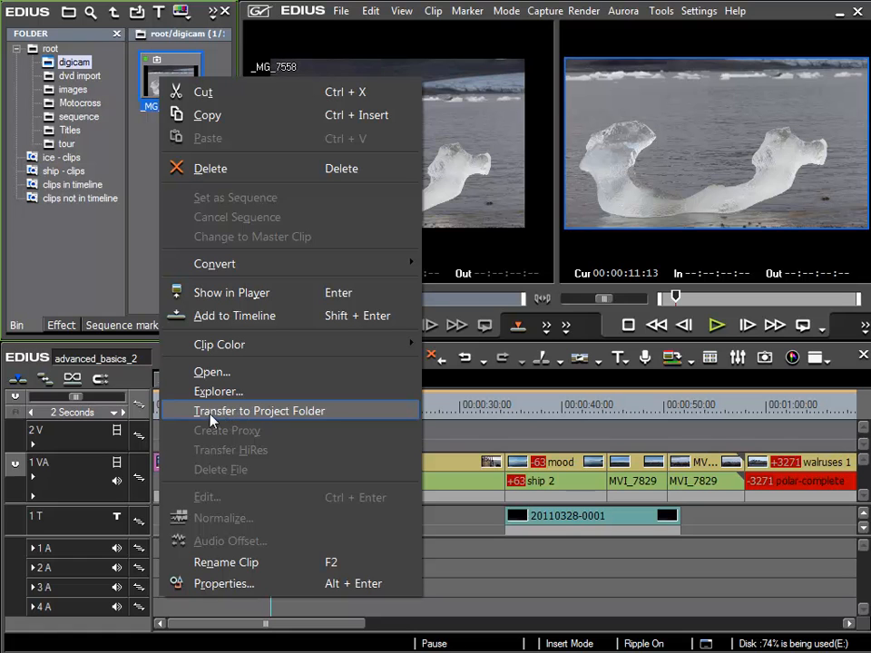
pyautogui.click(306, 420)
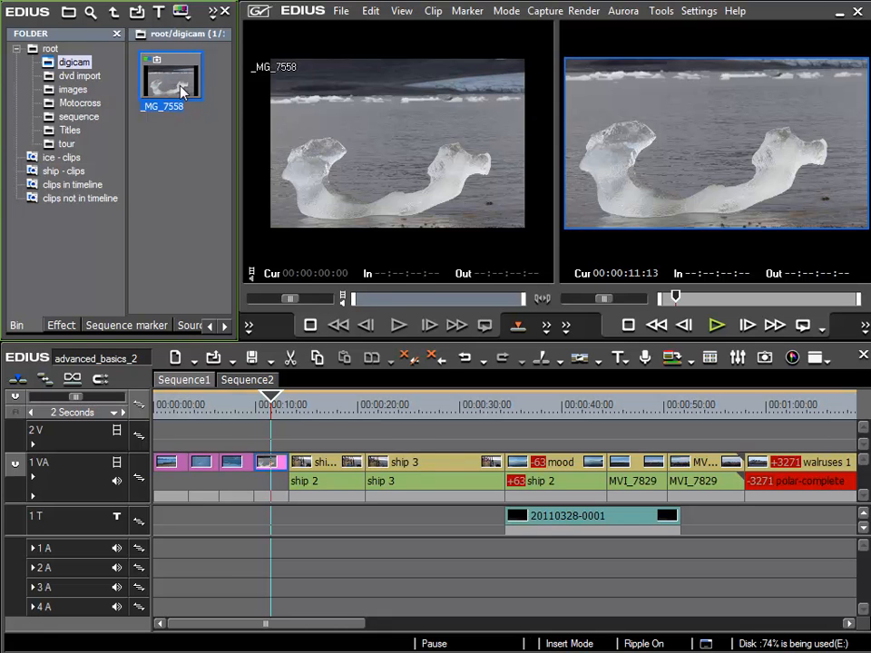
# Reveal the _MG_7558 clip's transferred file in Explorer and inspect the Transferred folder.
pyautogui.moveTo(181, 91)
pyautogui.rightClick(176, 84)
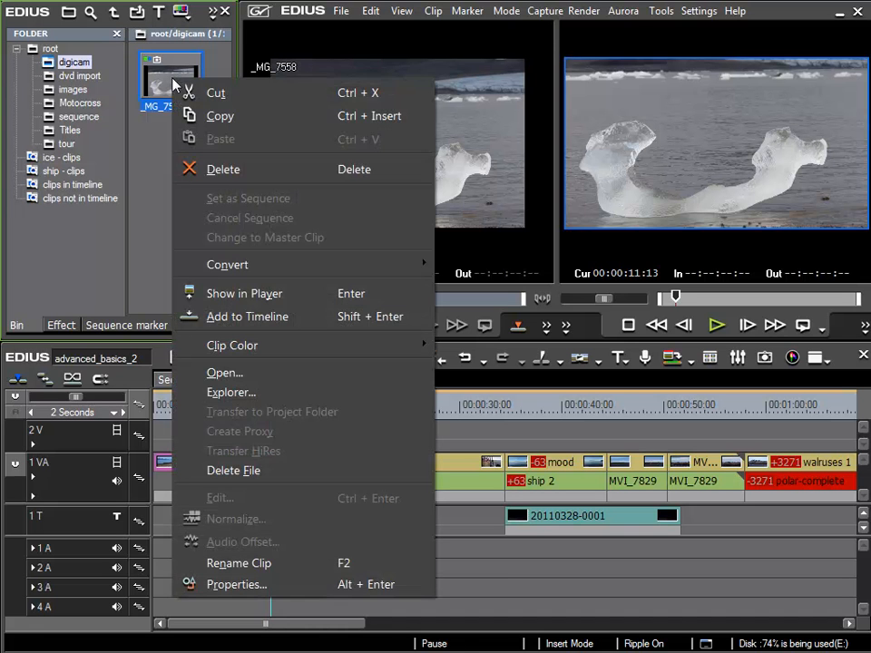
pyautogui.click(232, 393)
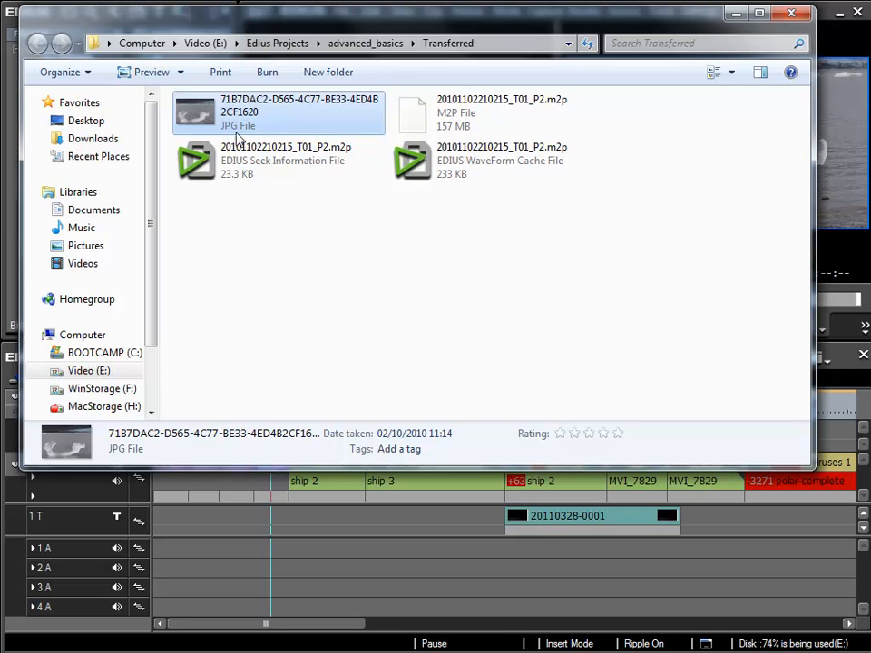
pyautogui.moveTo(215, 113)
pyautogui.click(791, 14)
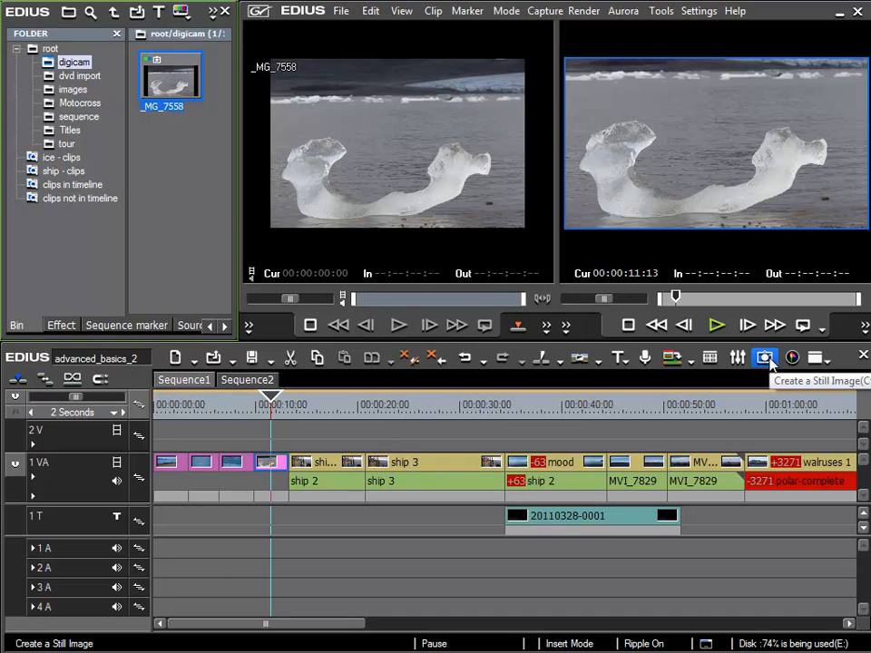
# Create a still image from the timeline frame at 00:00:11:11 and check the new bin clip's properties.
pyautogui.click(270, 401)
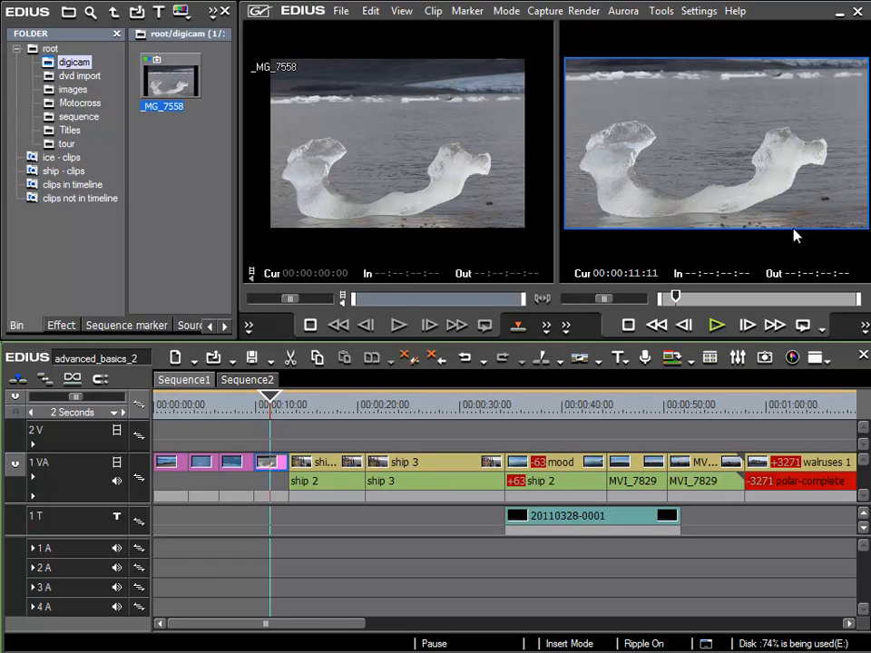
pyautogui.click(767, 358)
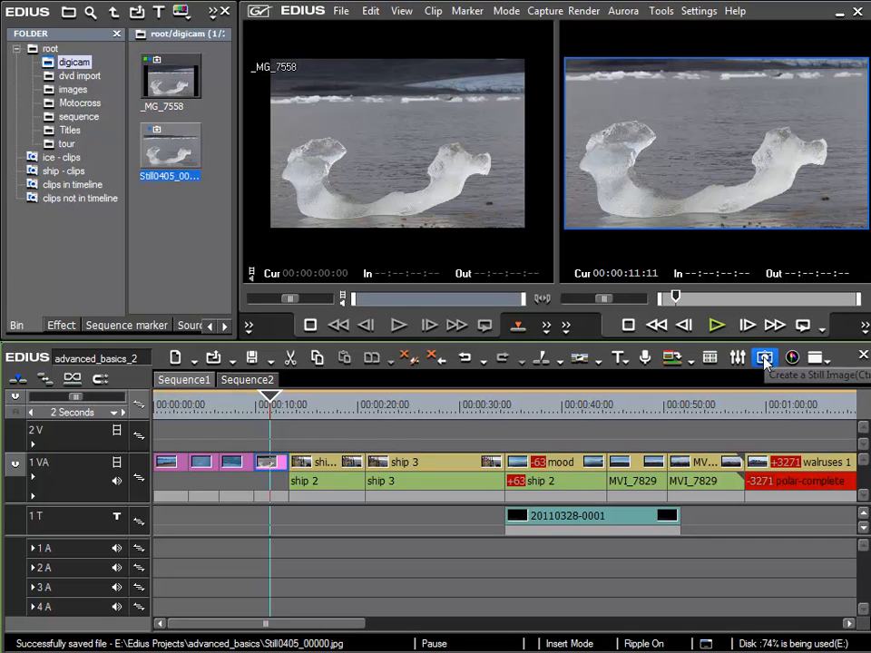
pyautogui.rightClick(154, 151)
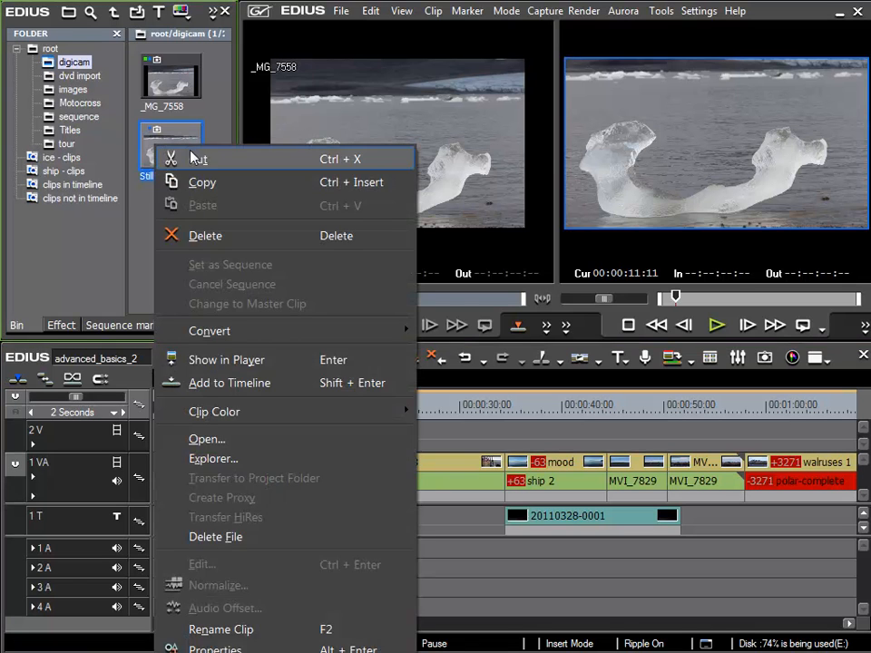
pyautogui.click(214, 648)
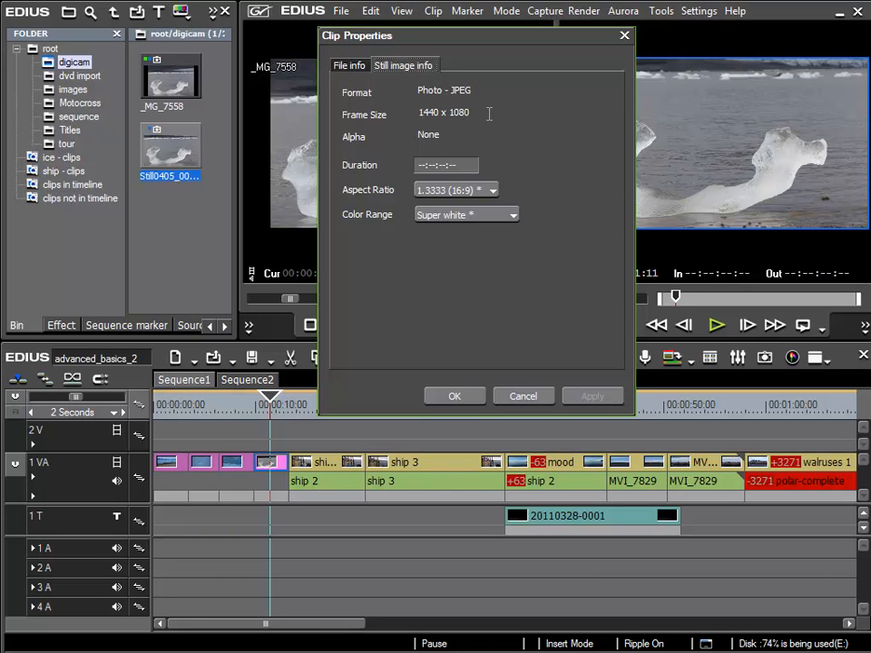
pyautogui.click(525, 402)
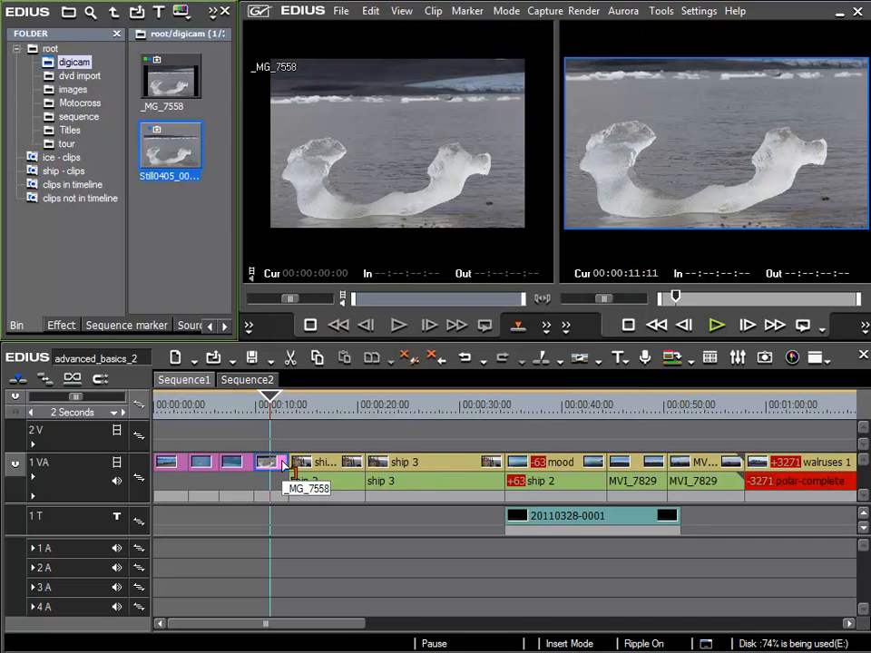
# Replace the _MG_7558 clip on the 1 VA track with the new Still0405 image and scrub over it to check.
pyautogui.click(271, 441)
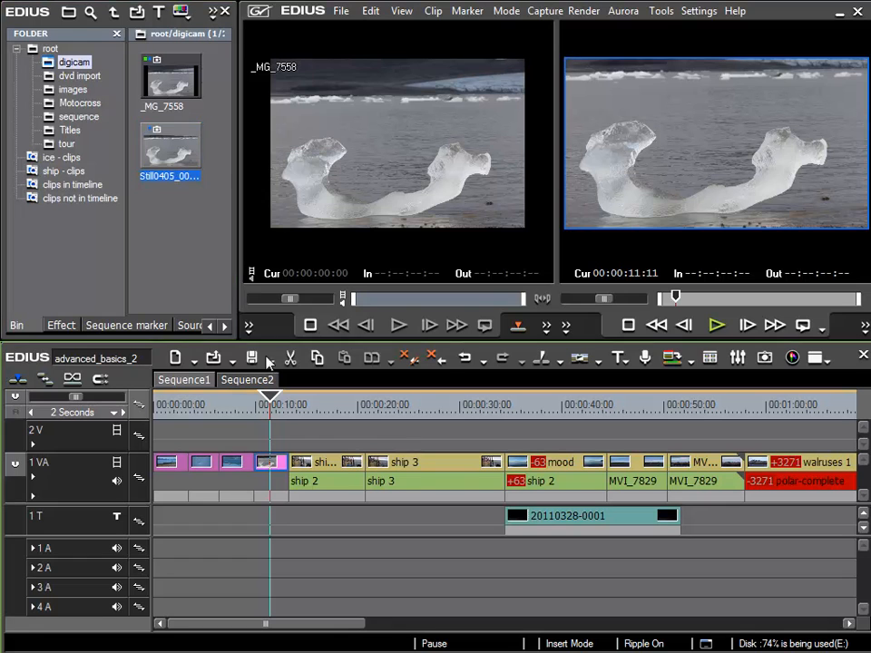
pyautogui.click(147, 70)
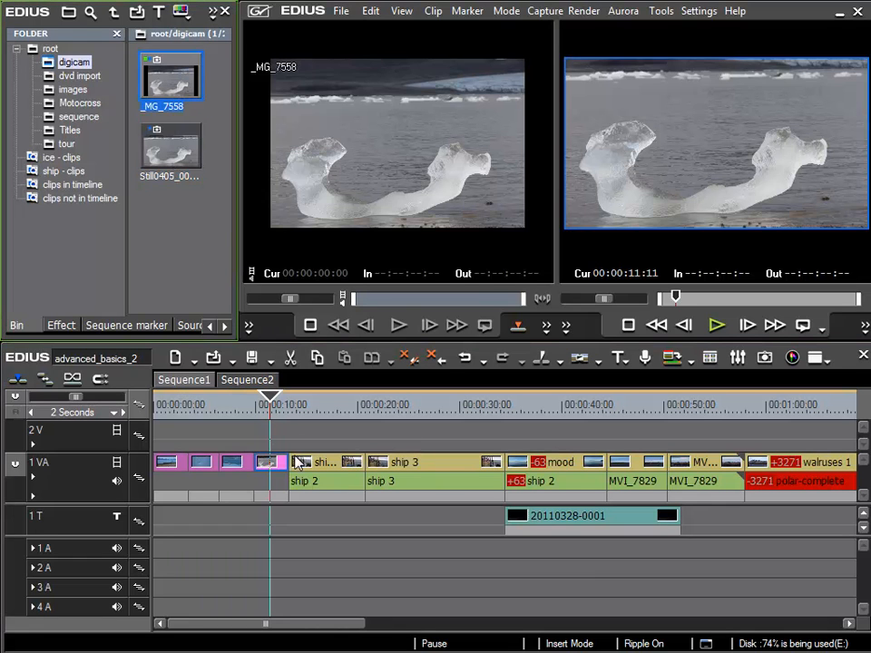
pyautogui.click(173, 156)
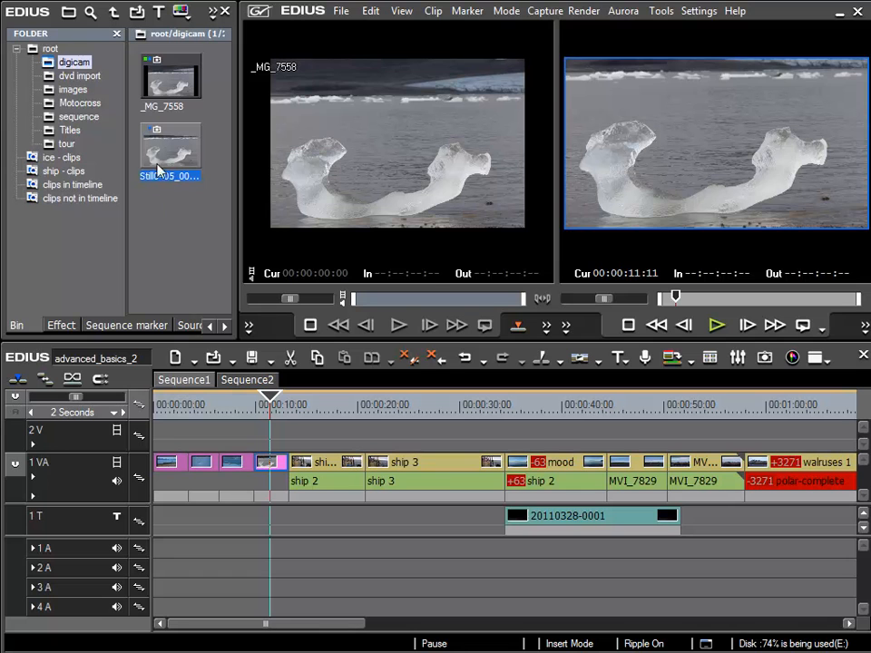
pyautogui.moveTo(154, 156); pyautogui.dragTo(266, 465)
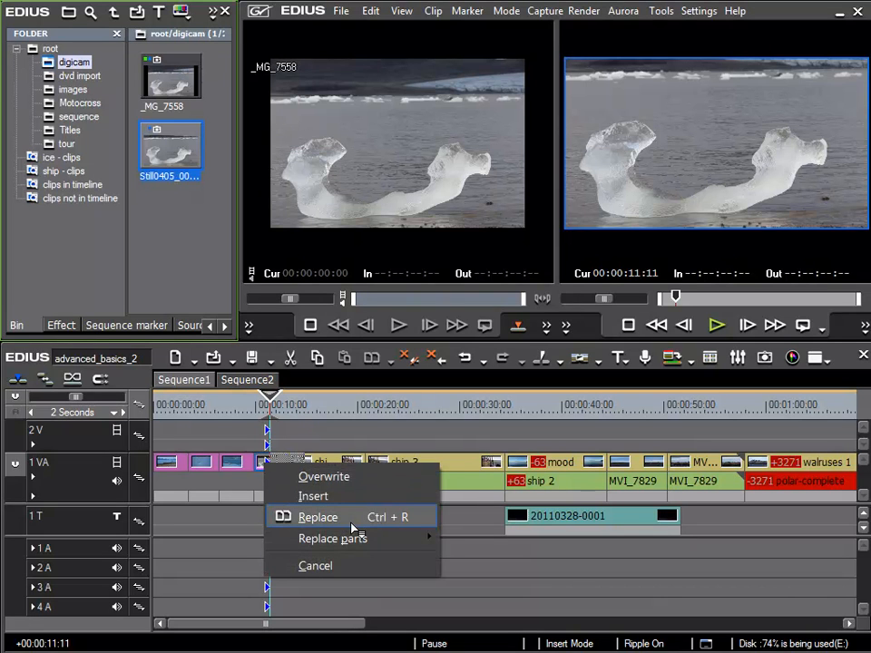
pyautogui.click(352, 526)
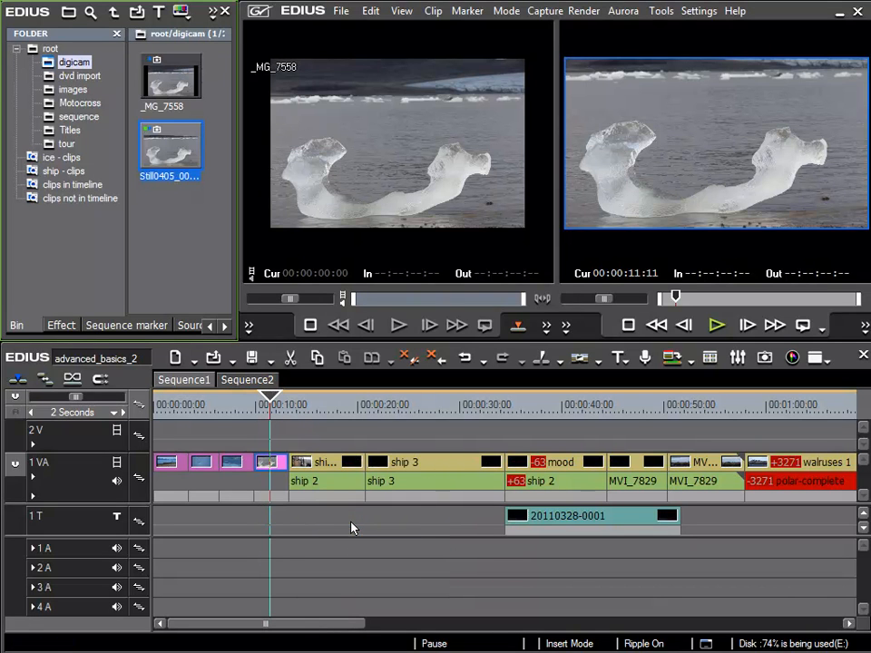
pyautogui.moveTo(275, 407)
pyautogui.mouseDown()
pyautogui.moveTo(240, 410)
pyautogui.moveTo(264, 413)
pyautogui.mouseUp()
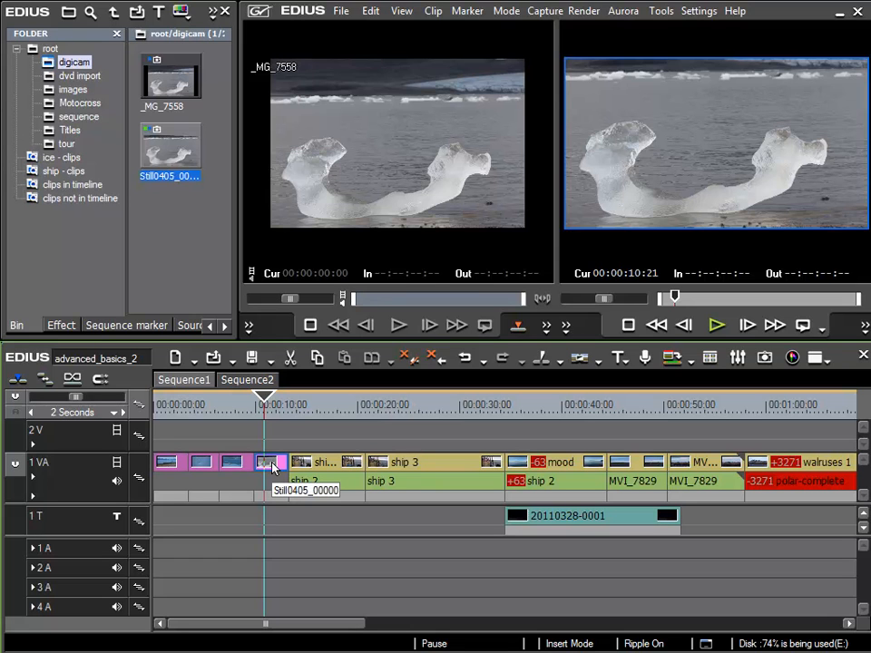
# Delete the _MG_7558 bin clip together with its transferred file on disk.
pyautogui.click(165, 82)
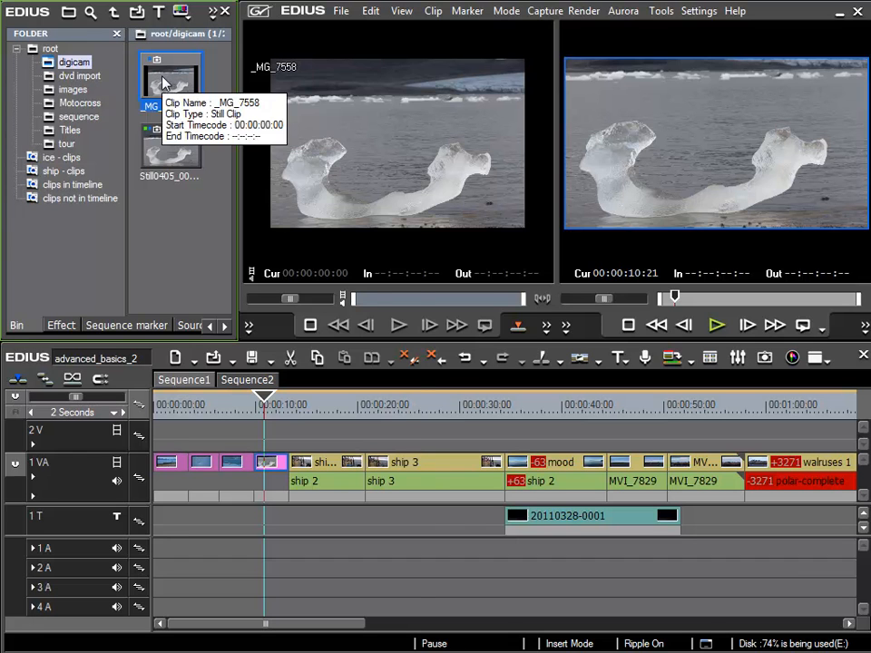
pyautogui.rightClick(164, 81)
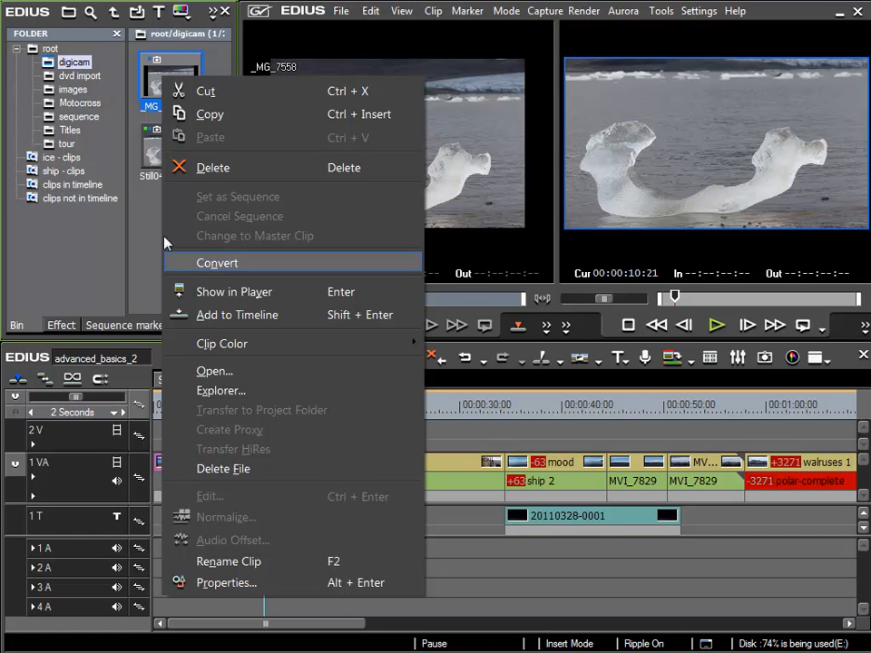
pyautogui.click(233, 471)
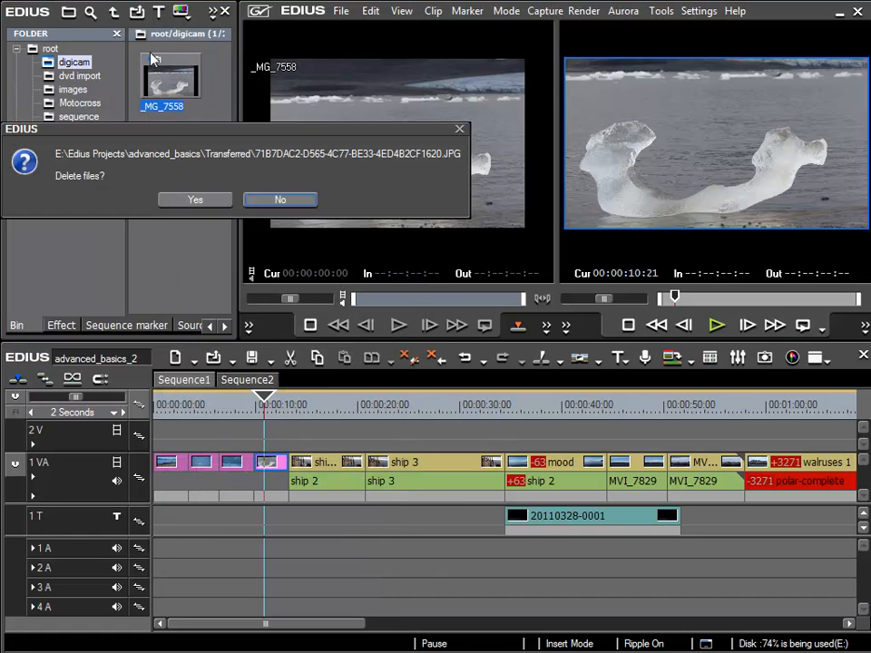
pyautogui.click(193, 201)
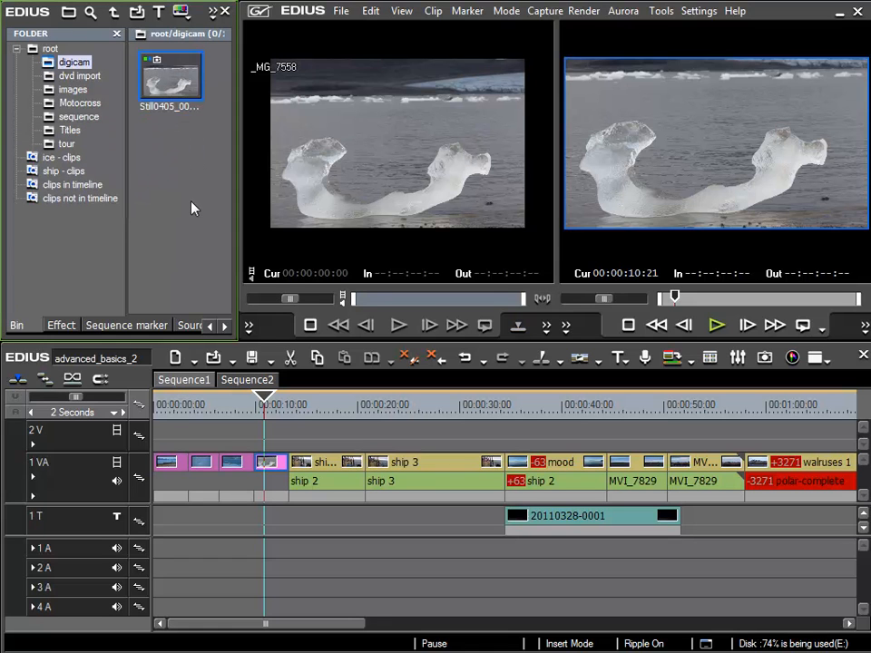